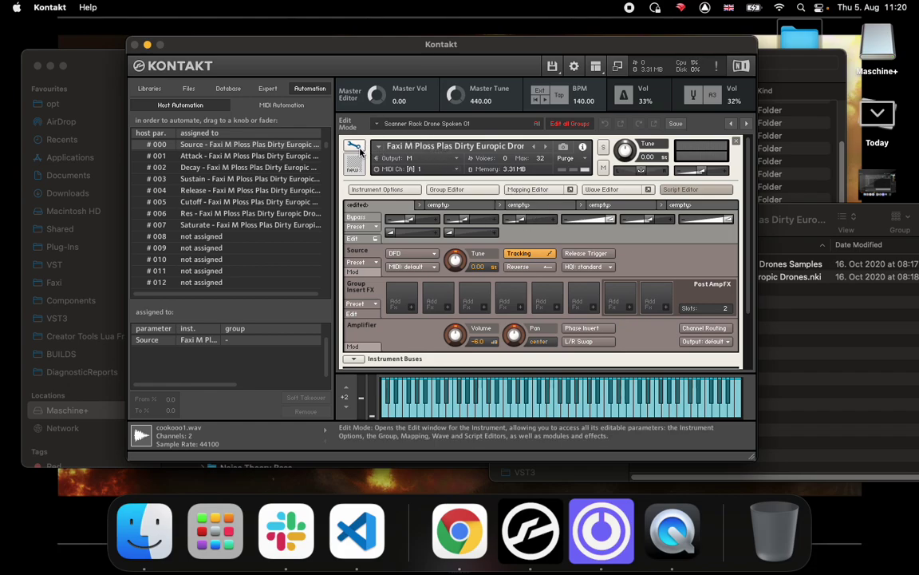
Open the Group Editor and review the Scanner Rack Drone Spoken and Radio Rack groups in edit mode.
{"action": "left_click", "coordinate": [459, 190]}
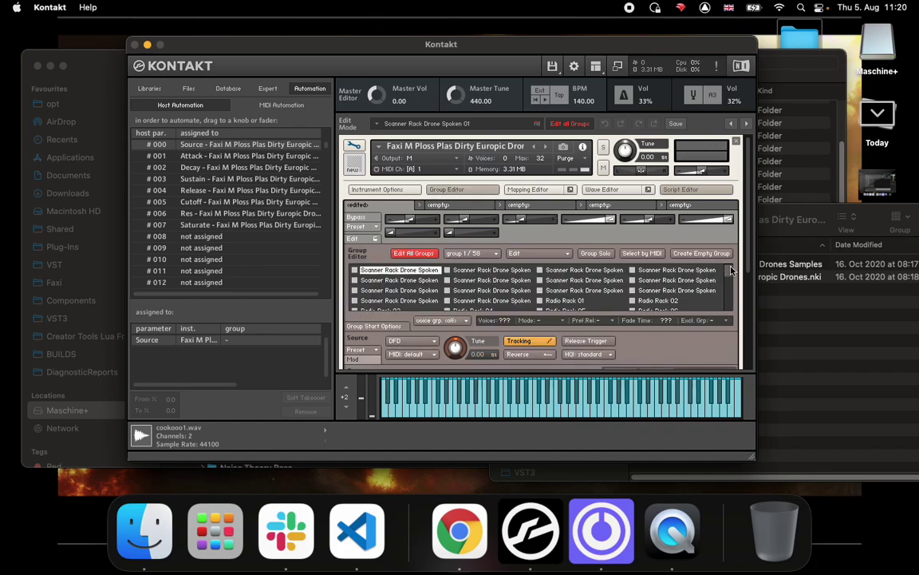
{"action": "scroll", "coordinate": [729, 299], "scroll_direction": "down", "scroll_amount": 3}
{"action": "scroll", "coordinate": [729, 302], "scroll_direction": "up", "scroll_amount": 3}
{"action": "scroll", "coordinate": [646, 283], "scroll_direction": "down", "scroll_amount": 3}
{"action": "scroll", "coordinate": [647, 283], "scroll_direction": "up", "scroll_amount": 3}
{"action": "left_click", "coordinate": [348, 142]}
{"action": "left_click", "coordinate": [349, 142]}
{"action": "scroll", "coordinate": [673, 244], "scroll_direction": "down", "scroll_amount": 5}
{"action": "scroll", "coordinate": [673, 245], "scroll_direction": "up", "scroll_amount": 5}
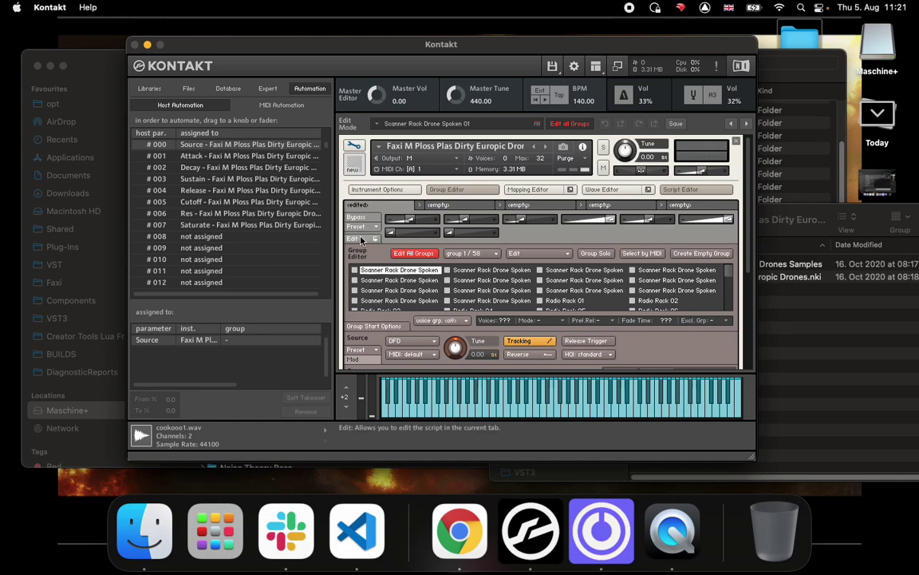
{"action": "left_click", "coordinate": [352, 238]}
{"action": "scroll", "coordinate": [745, 229], "scroll_direction": "down", "scroll_amount": 3}
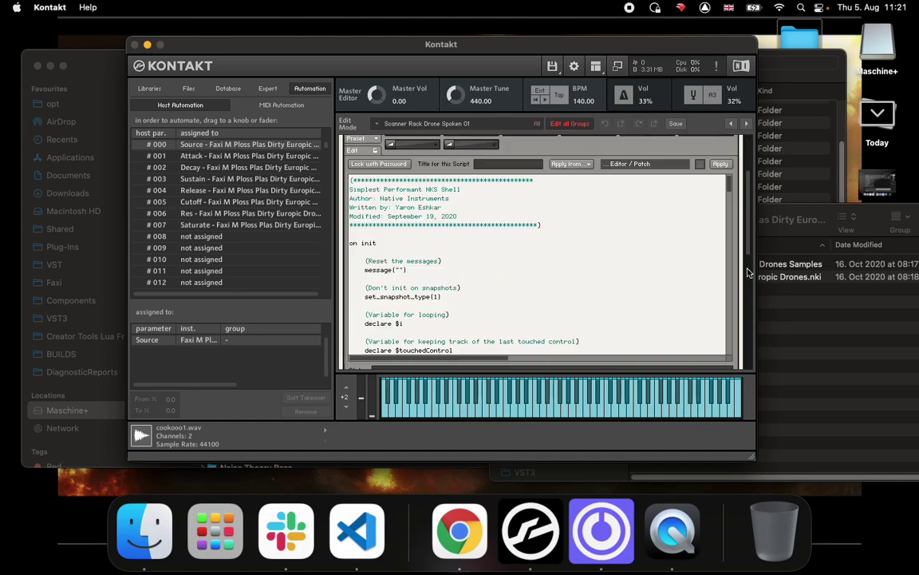
{"action": "scroll", "coordinate": [744, 230], "scroll_direction": "up", "scroll_amount": 3}
{"action": "left_click", "coordinate": [201, 237]}
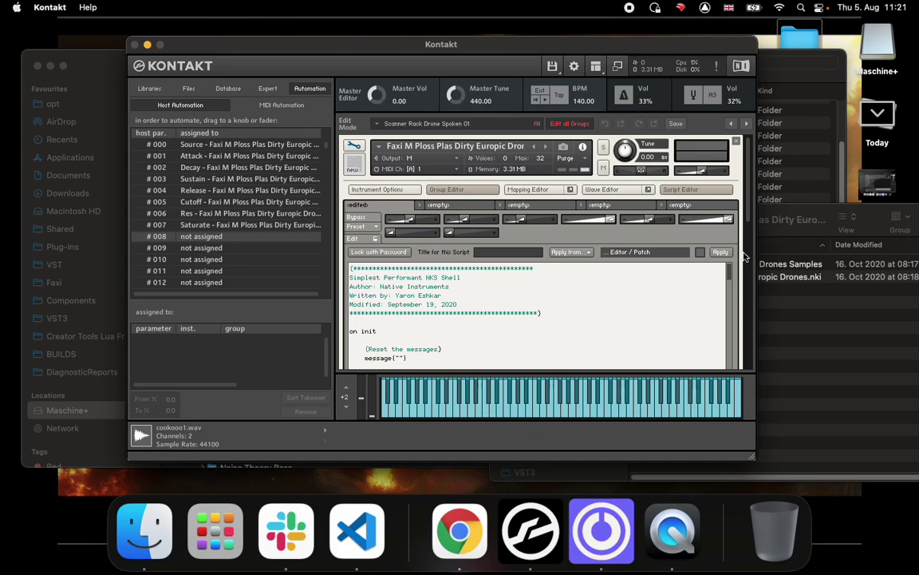
{"action": "left_click", "coordinate": [354, 147]}
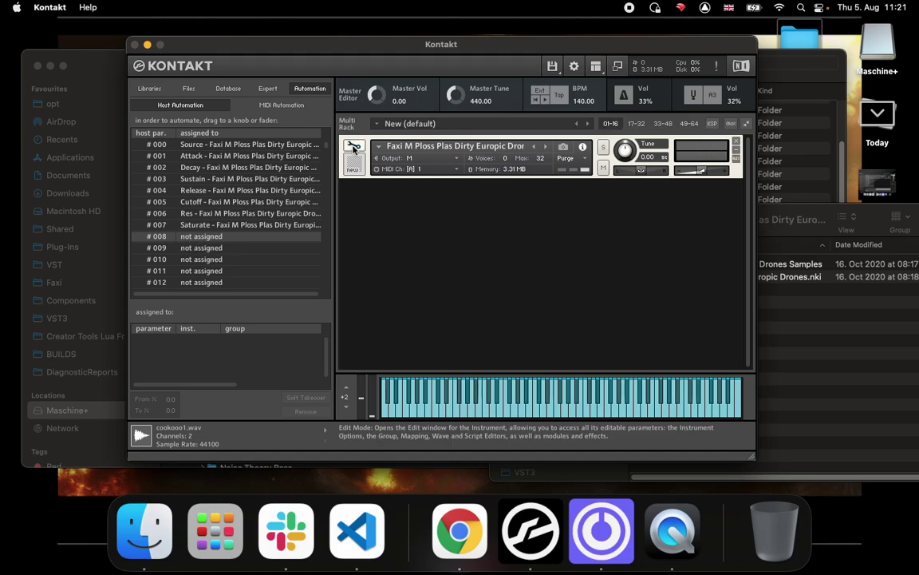
{"action": "left_click", "coordinate": [354, 147]}
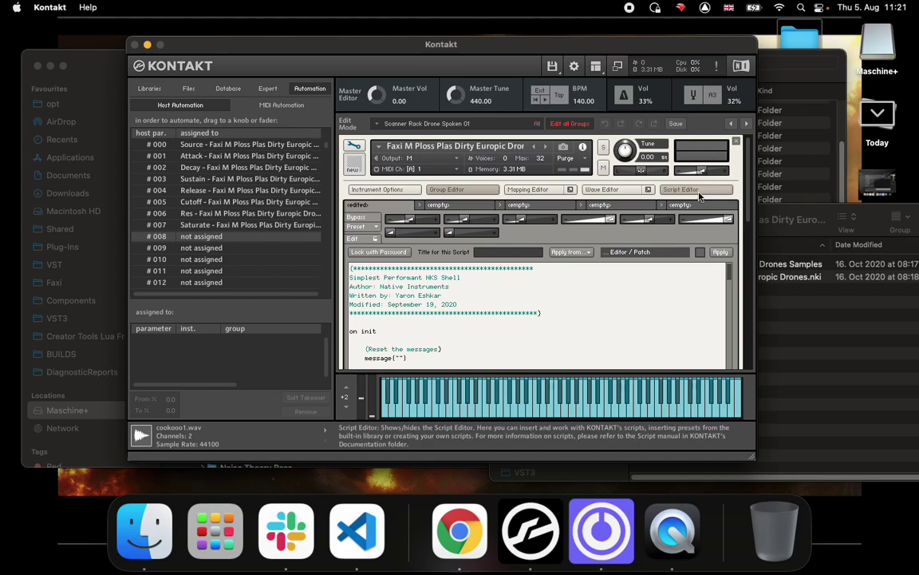
{"action": "left_click", "coordinate": [446, 189]}
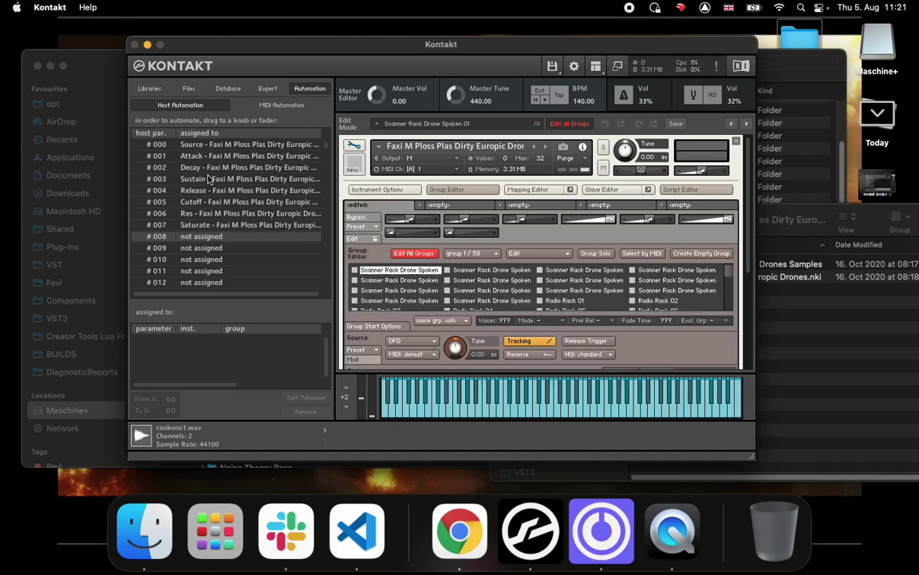
{"action": "left_click", "coordinate": [214, 145]}
{"action": "left_click", "coordinate": [211, 225]}
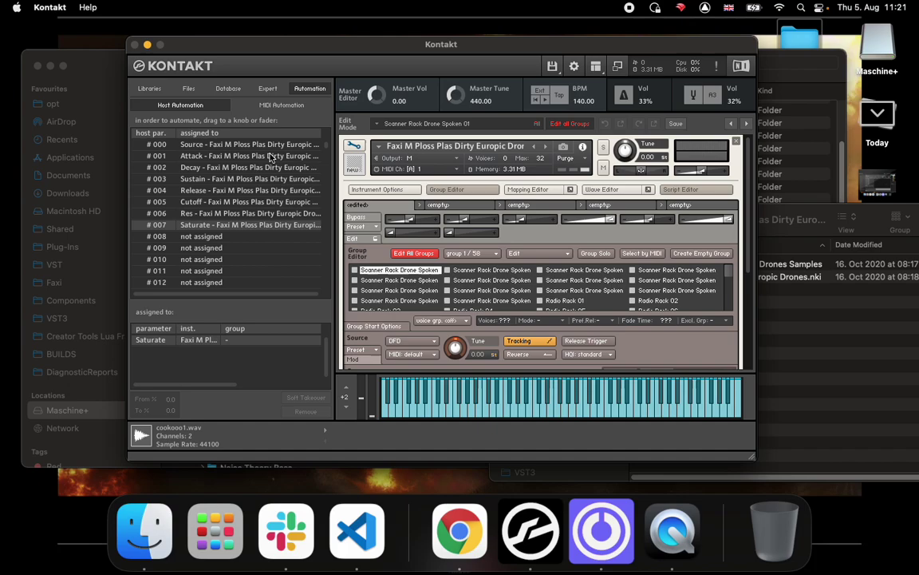
{"action": "left_click", "coordinate": [233, 155]}
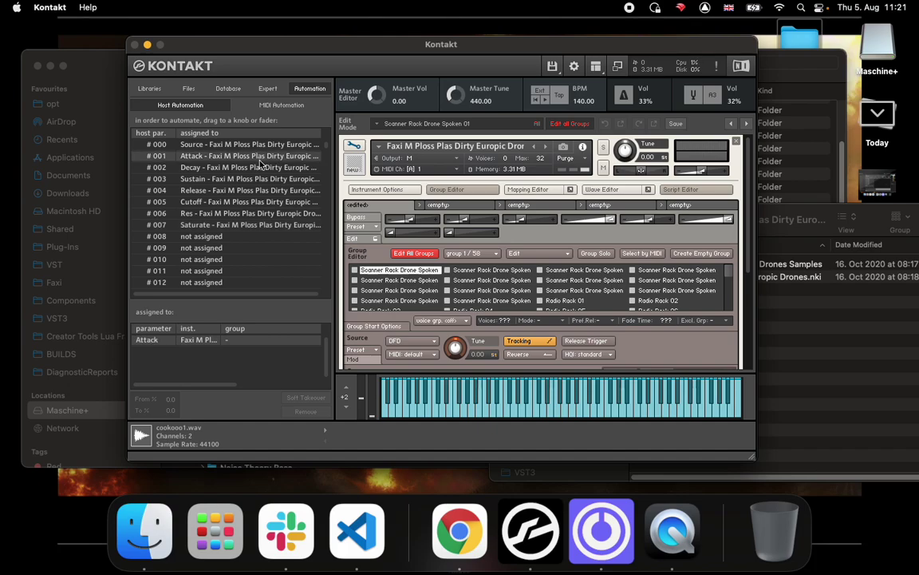
{"action": "left_click", "coordinate": [232, 201]}
{"action": "left_click", "coordinate": [253, 225]}
{"action": "left_click", "coordinate": [260, 189]}
{"action": "left_click", "coordinate": [265, 146]}
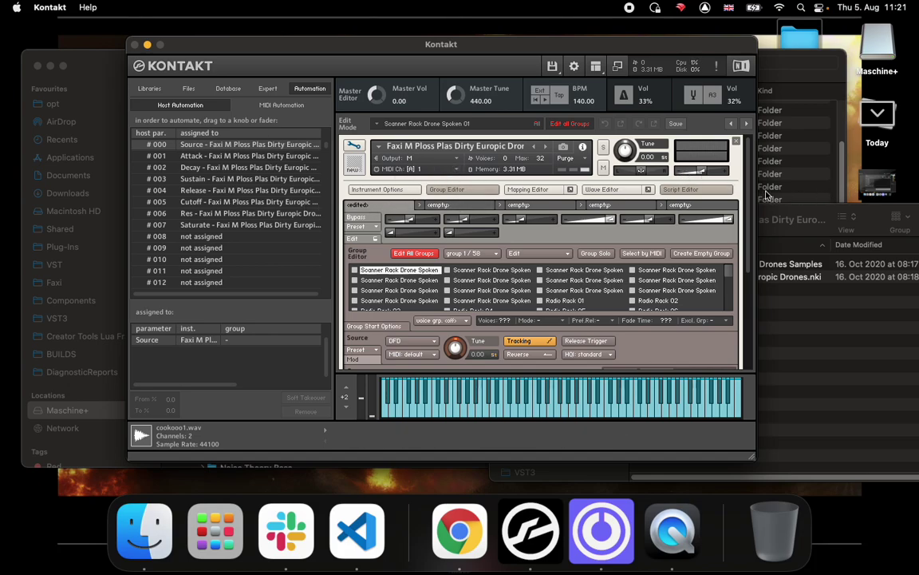
Keep the groups' Source playback mode on DFD and scroll through the group list.
{"action": "scroll", "coordinate": [554, 213], "scroll_direction": "down", "scroll_amount": 1}
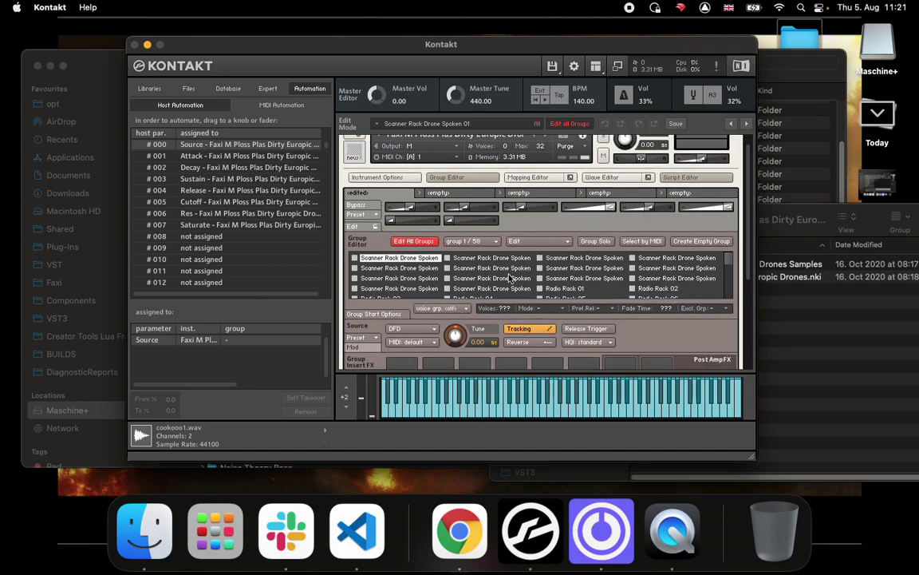
{"action": "mouse_move", "coordinate": [749, 206]}
{"action": "left_mouse_down"}
{"action": "mouse_move", "coordinate": [762, 280]}
{"action": "mouse_move", "coordinate": [766, 263]}
{"action": "mouse_move", "coordinate": [762, 285]}
{"action": "mouse_move", "coordinate": [764, 207]}
{"action": "left_mouse_up"}
{"action": "left_click", "coordinate": [417, 328]}
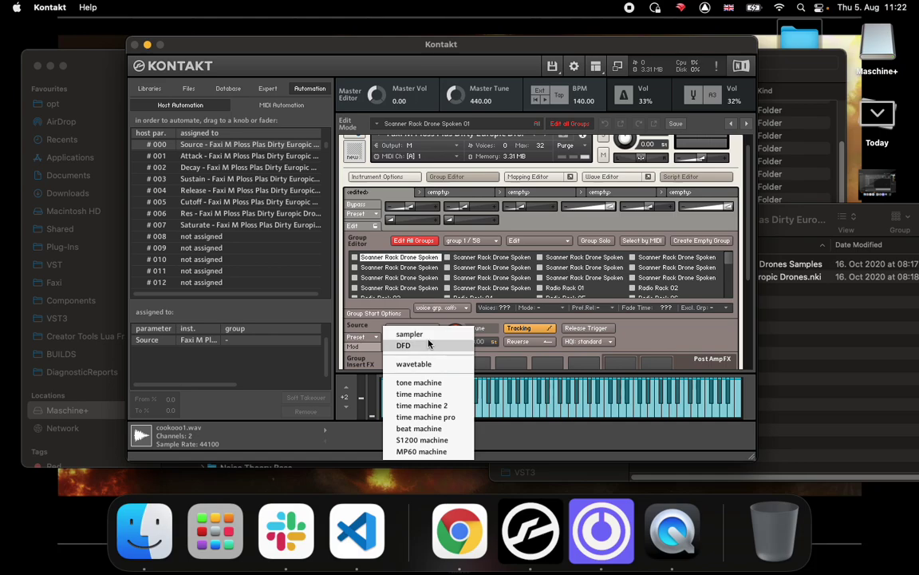
{"action": "left_click", "coordinate": [676, 333]}
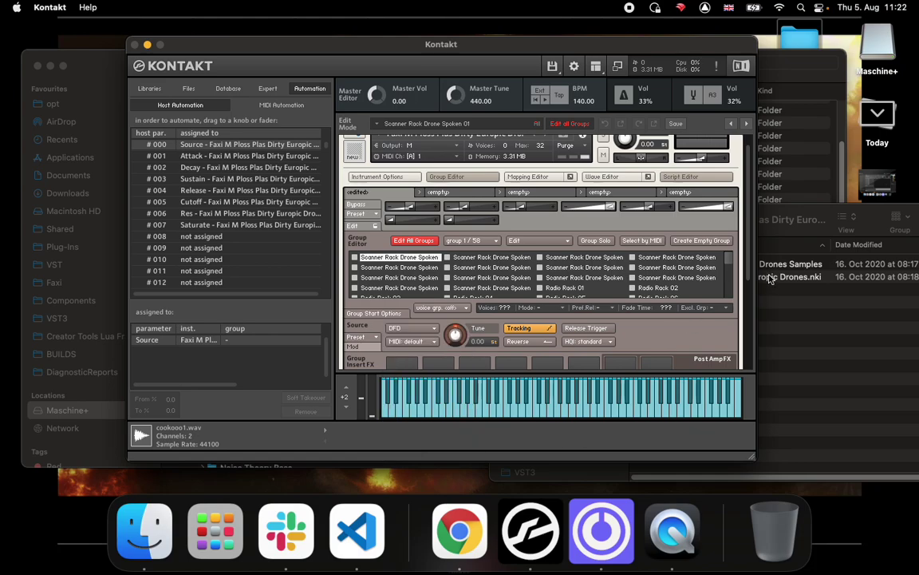
{"action": "scroll", "coordinate": [672, 236], "scroll_direction": "up", "scroll_amount": 1}
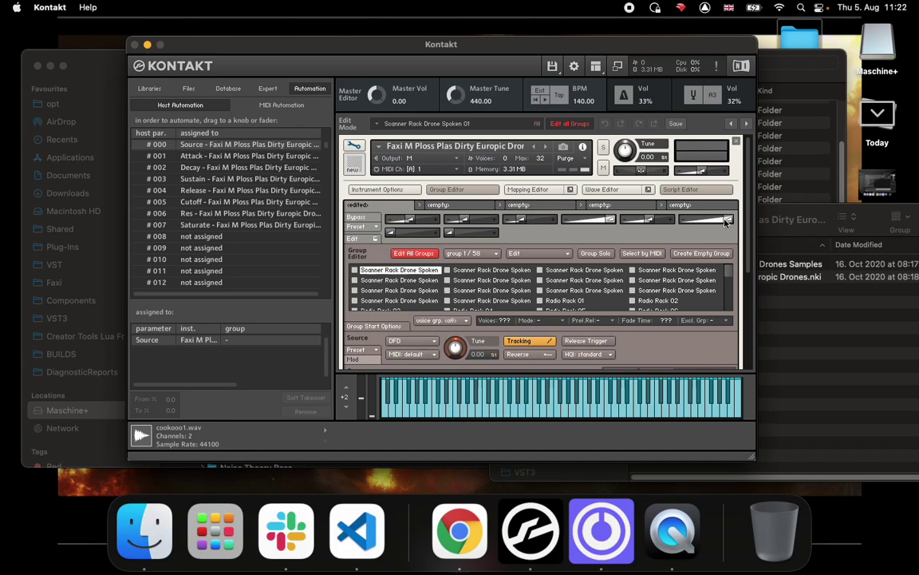
{"action": "scroll", "coordinate": [733, 308], "scroll_direction": "down", "scroll_amount": 6}
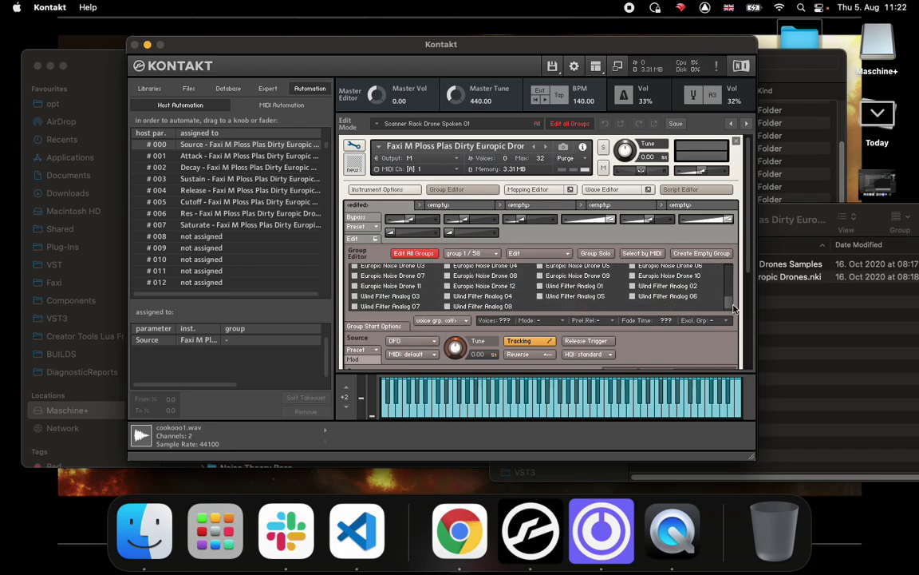
{"action": "scroll", "coordinate": [733, 307], "scroll_direction": "up", "scroll_amount": 6}
{"action": "left_click", "coordinate": [531, 190]}
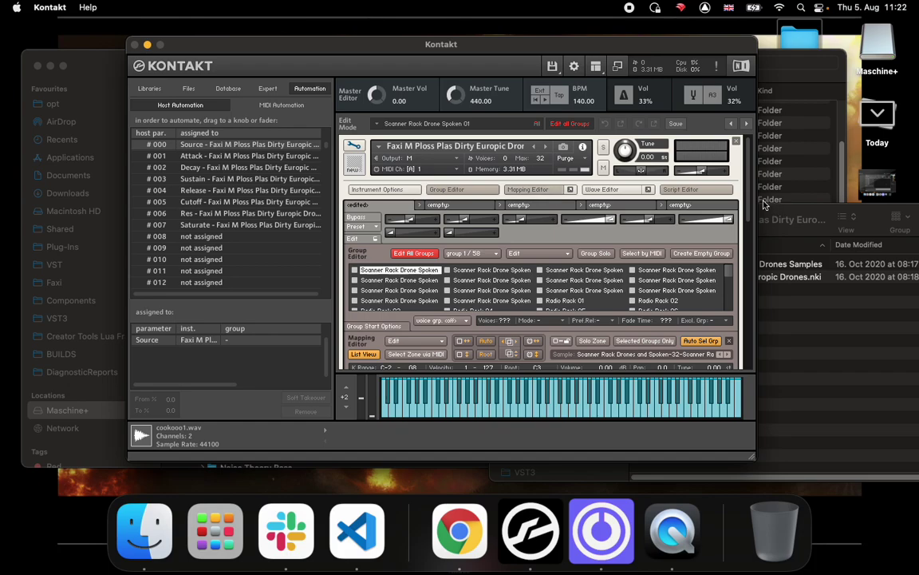
{"action": "scroll", "coordinate": [746, 301], "scroll_direction": "down", "scroll_amount": 6}
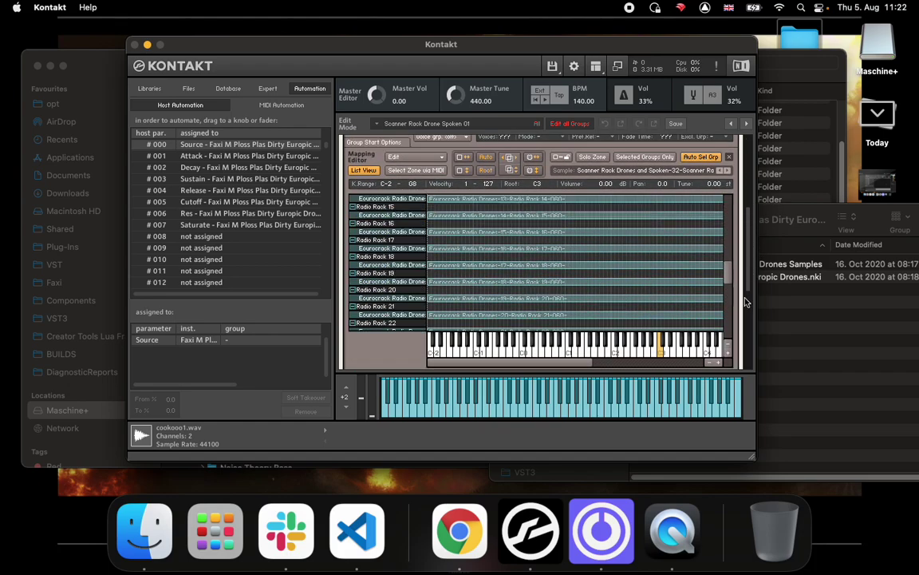
{"action": "scroll", "coordinate": [746, 302], "scroll_direction": "up", "scroll_amount": 6}
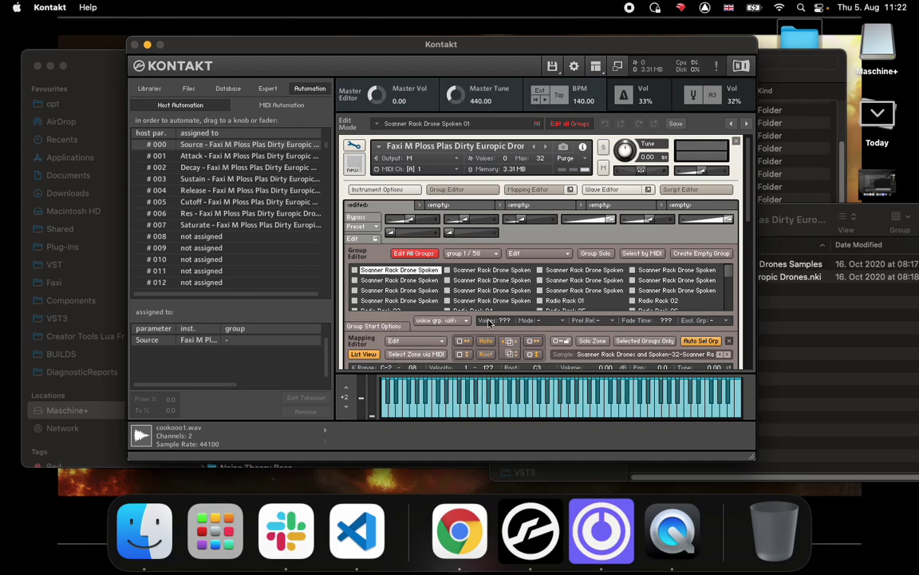
Exit the instrument's edit mode and switch between Kontakt and the Finder window.
{"action": "left_click", "coordinate": [357, 147]}
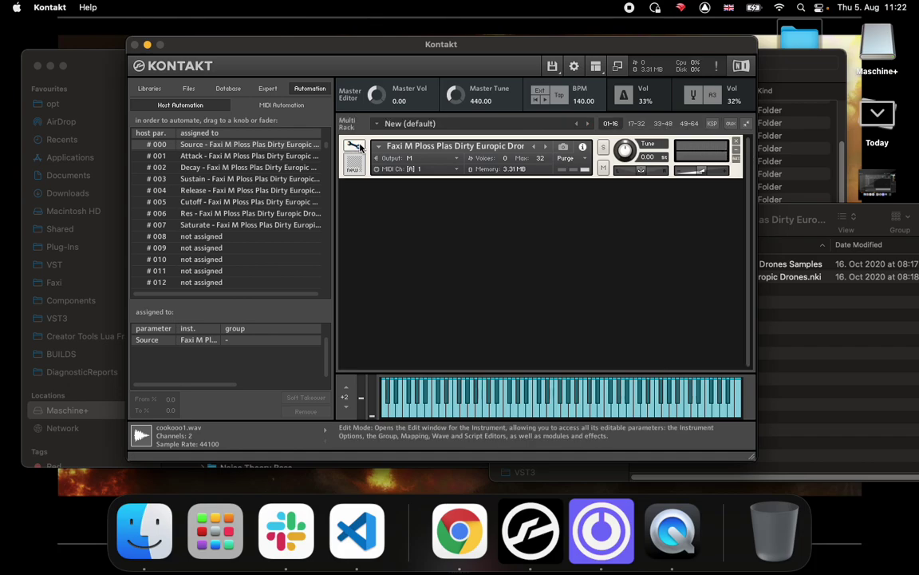
{"action": "left_click", "coordinate": [145, 531]}
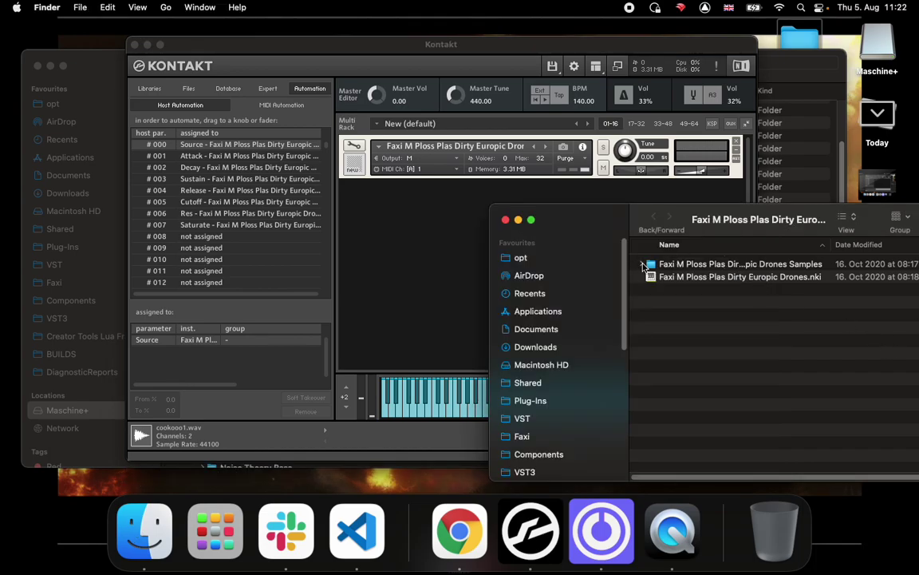
{"action": "left_click", "coordinate": [435, 279]}
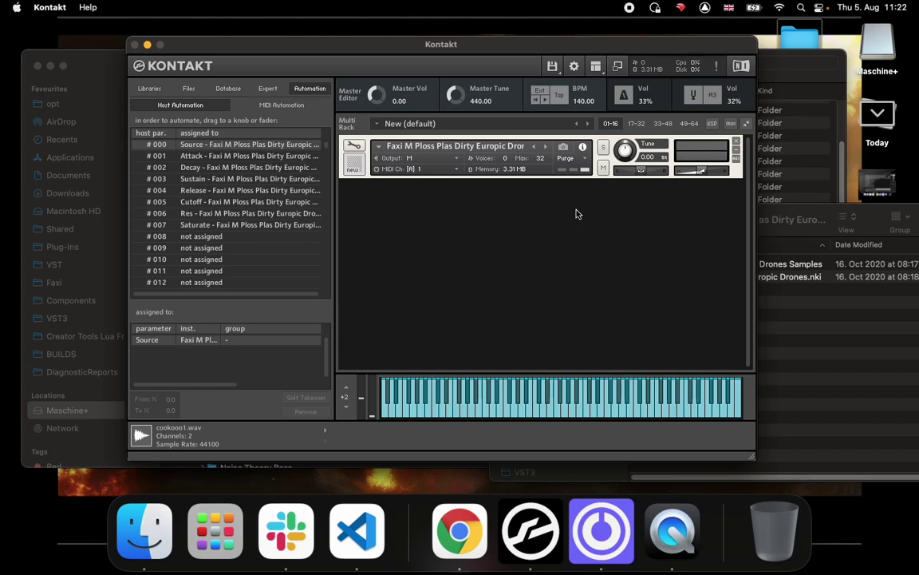
{"action": "left_click", "coordinate": [813, 328]}
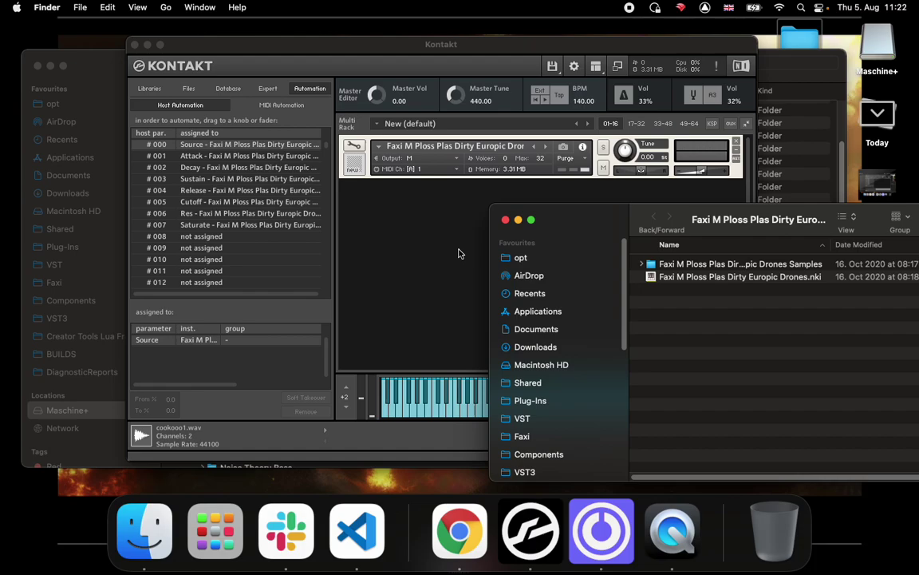
{"action": "left_click", "coordinate": [482, 194]}
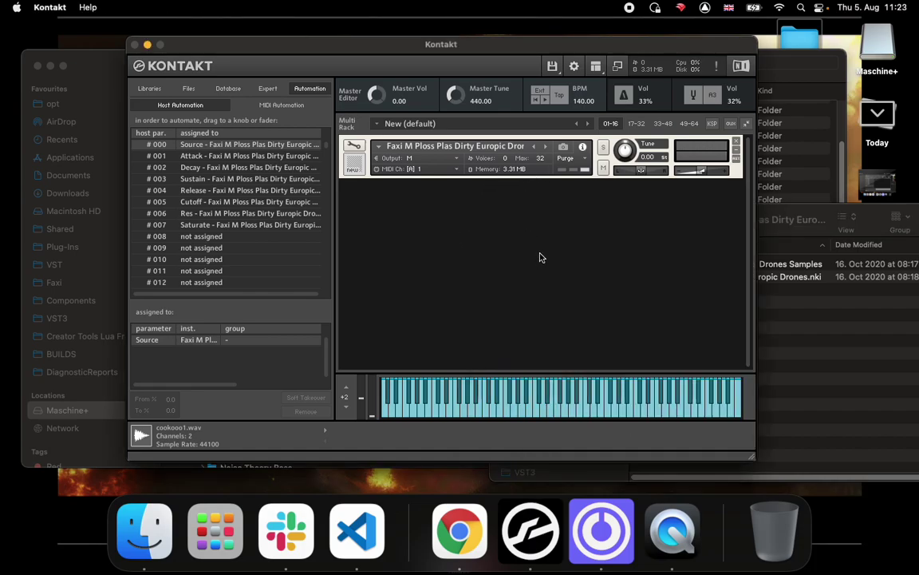
{"action": "left_click", "coordinate": [843, 345]}
Expand the drone Samples folder in Finder to list its .ncw files, then bring up Kontakt's save options.
{"action": "left_click", "coordinate": [436, 220]}
{"action": "left_click", "coordinate": [830, 359]}
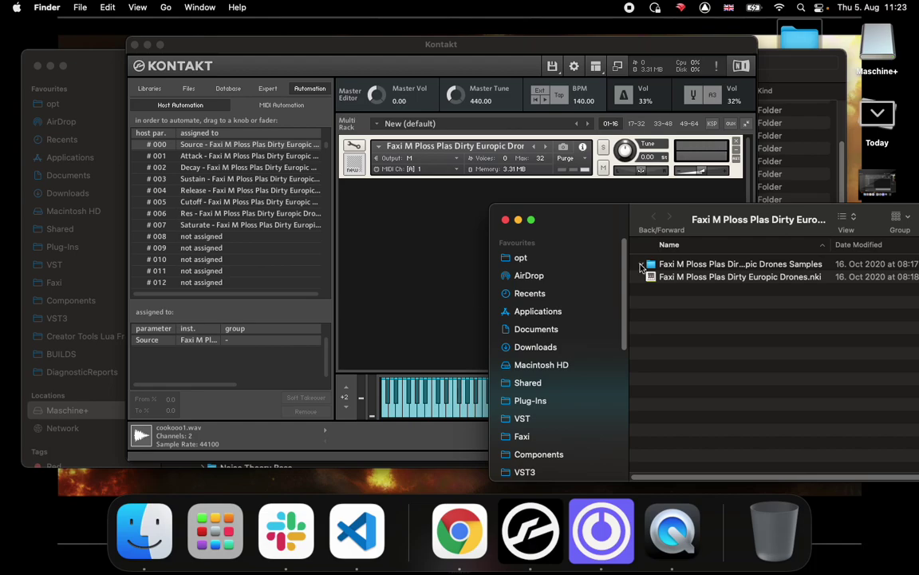
{"action": "left_click", "coordinate": [641, 265]}
{"action": "left_click", "coordinate": [361, 220]}
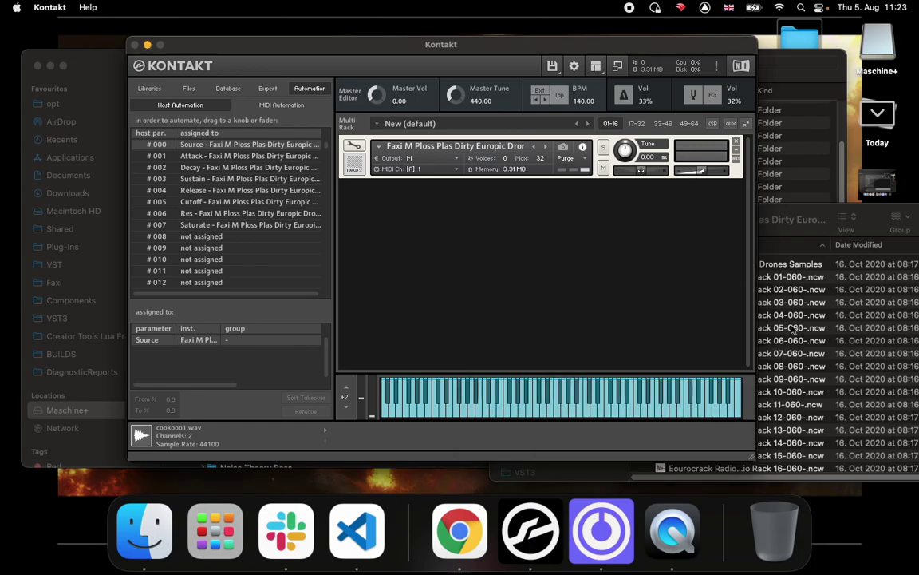
{"action": "left_click", "coordinate": [550, 68]}
Try Save Instrument's Patch Only and Patch + compressed Samples options, then cancel without saving.
{"action": "mouse_move", "coordinate": [578, 165]}
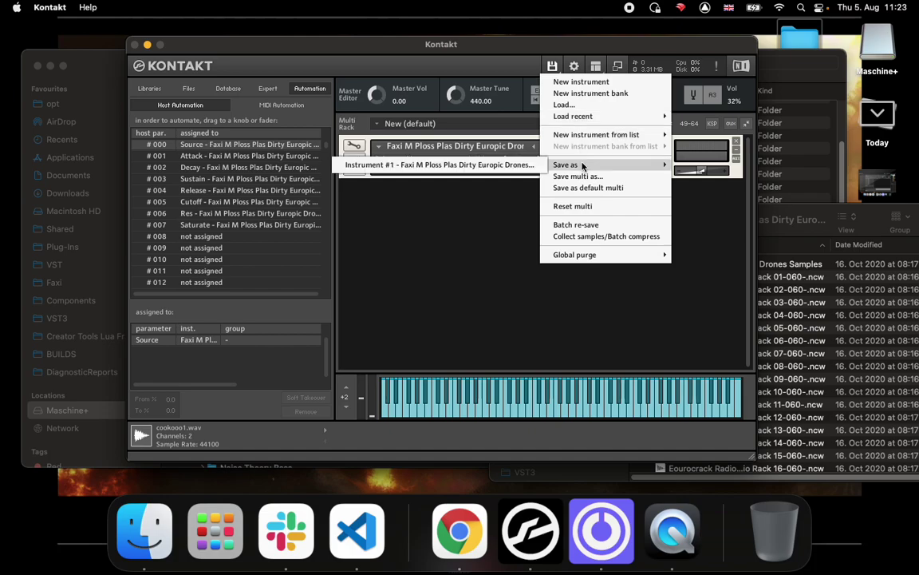
{"action": "left_click", "coordinate": [503, 165]}
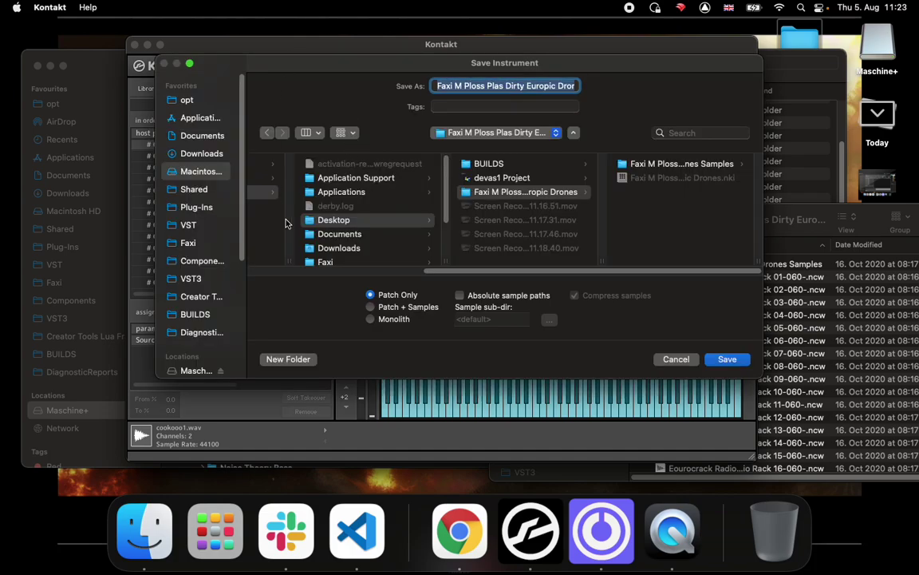
{"action": "scroll", "coordinate": [454, 260], "scroll_direction": "left", "scroll_amount": 3}
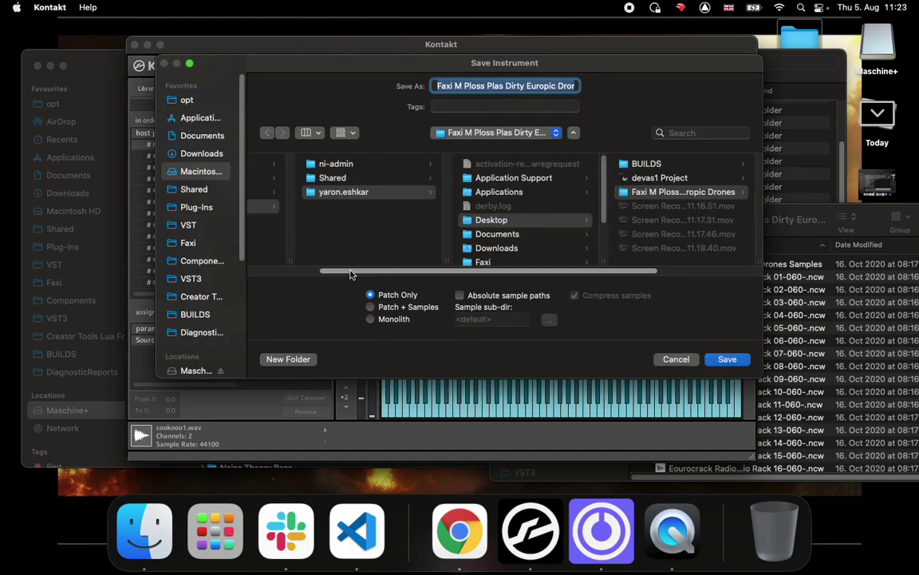
{"action": "scroll", "coordinate": [447, 279], "scroll_direction": "right", "scroll_amount": 3}
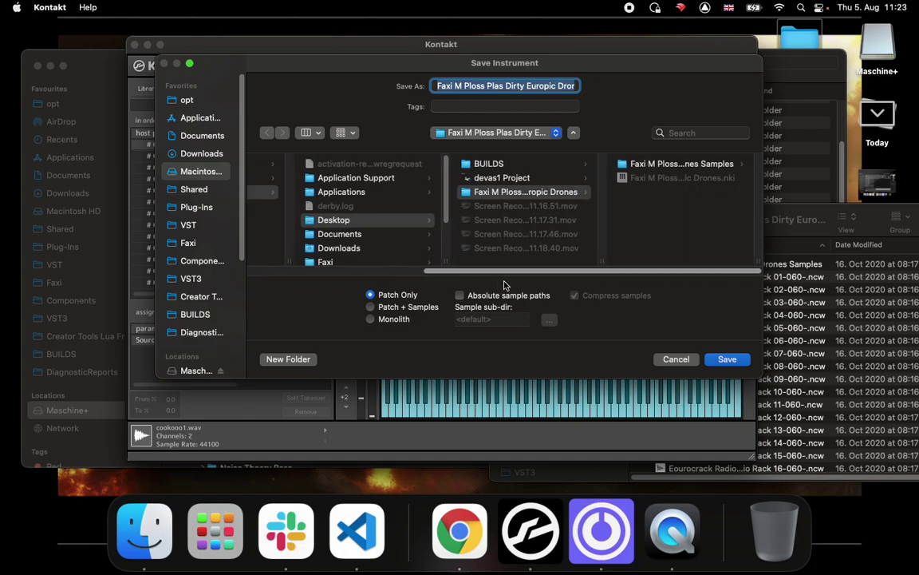
{"action": "left_click", "coordinate": [372, 307]}
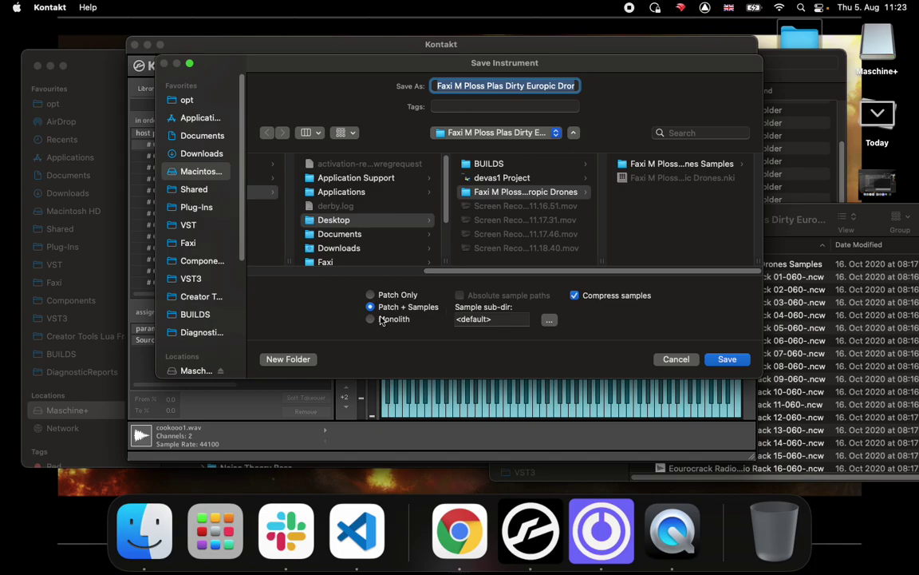
{"action": "left_click", "coordinate": [399, 298]}
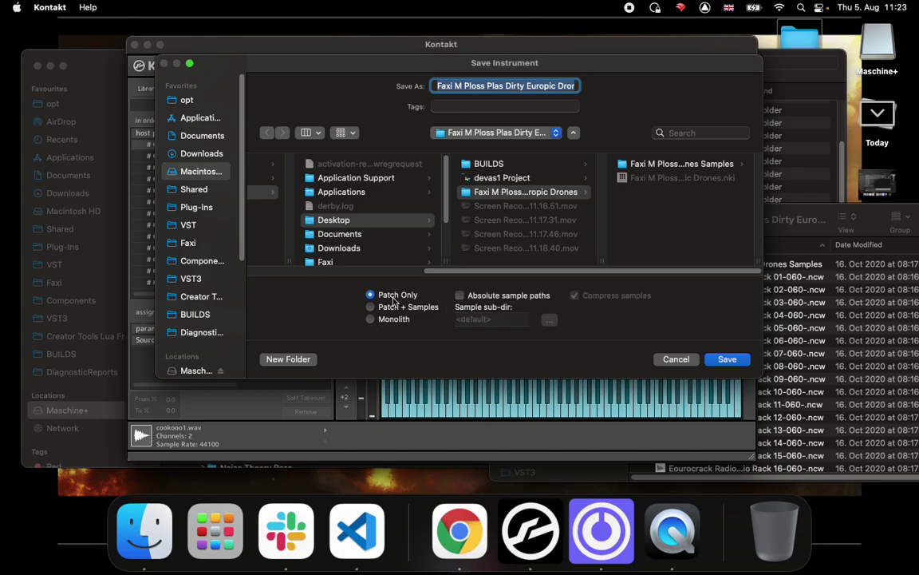
{"action": "left_click", "coordinate": [397, 309]}
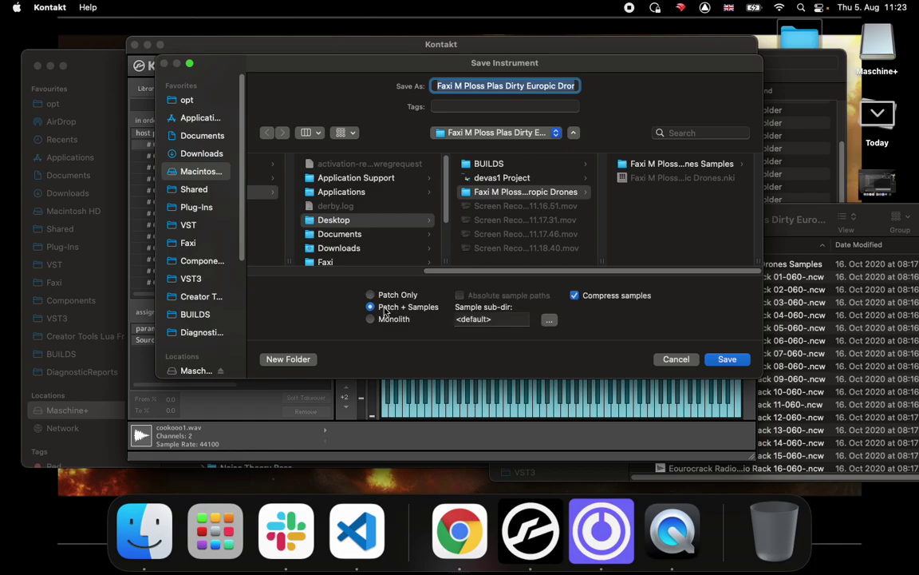
{"action": "left_click", "coordinate": [676, 361]}
{"action": "left_click", "coordinate": [812, 279]}
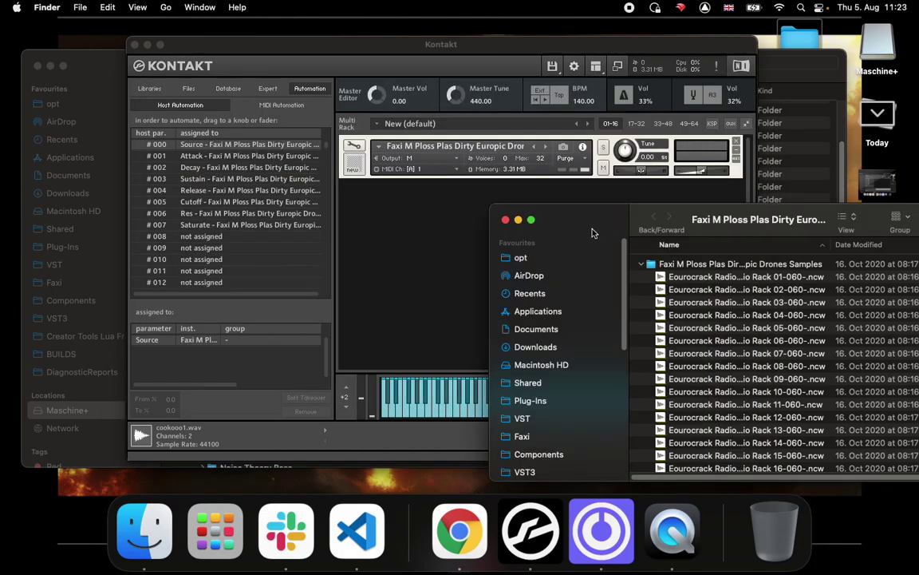
Move the drone folder window, collapse its Samples folder and widen the Name column to show full names.
{"action": "left_click_drag", "start_coordinate": [593, 232], "coordinate": [493, 240]}
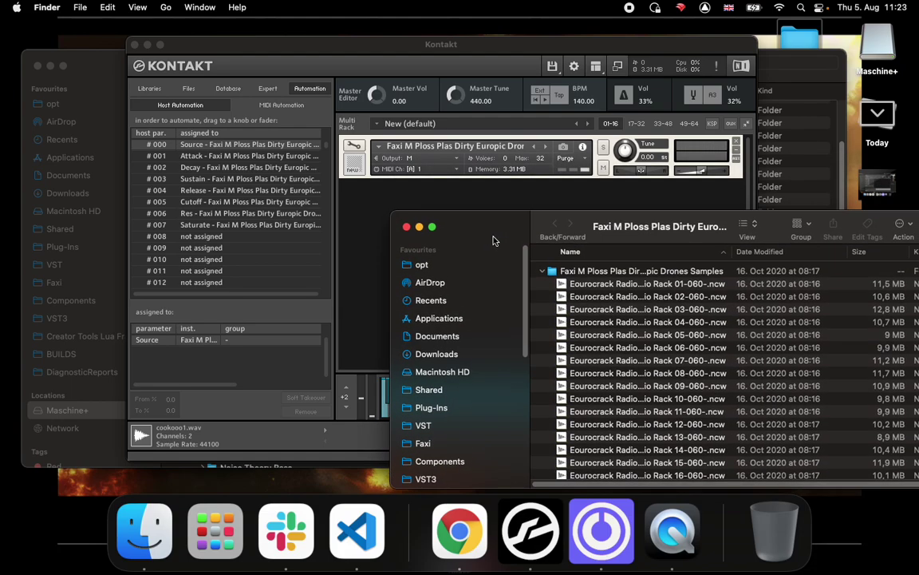
{"action": "left_click", "coordinate": [542, 271]}
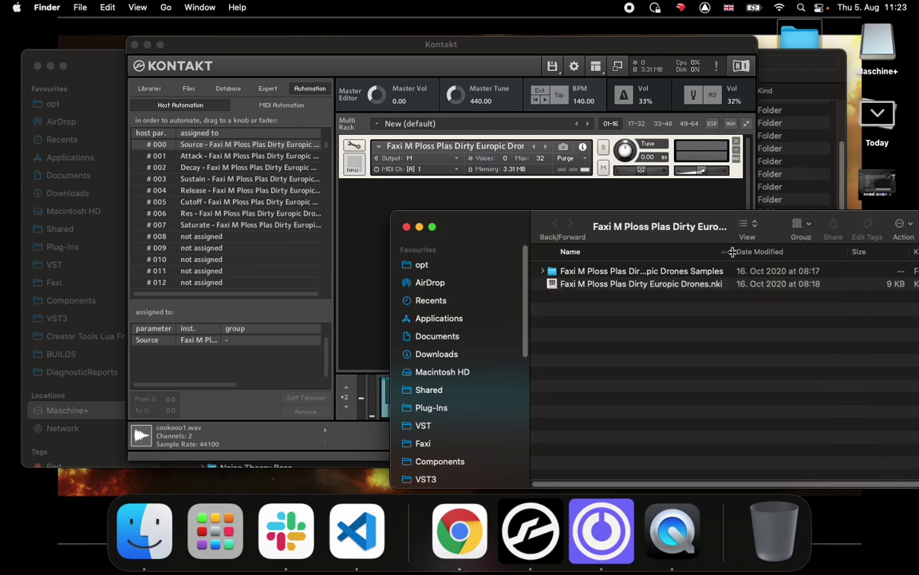
{"action": "left_click_drag", "start_coordinate": [732, 251], "coordinate": [799, 267]}
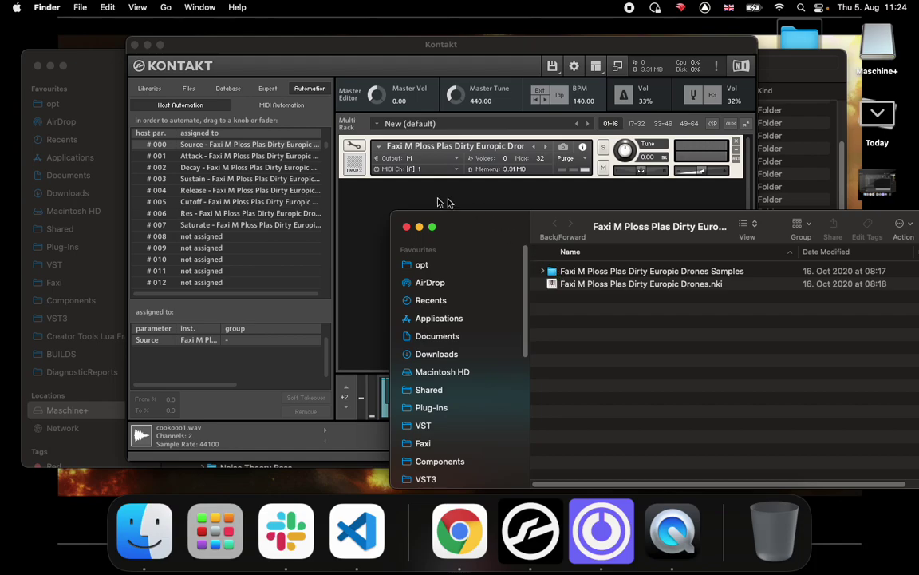
{"action": "left_click", "coordinate": [383, 201]}
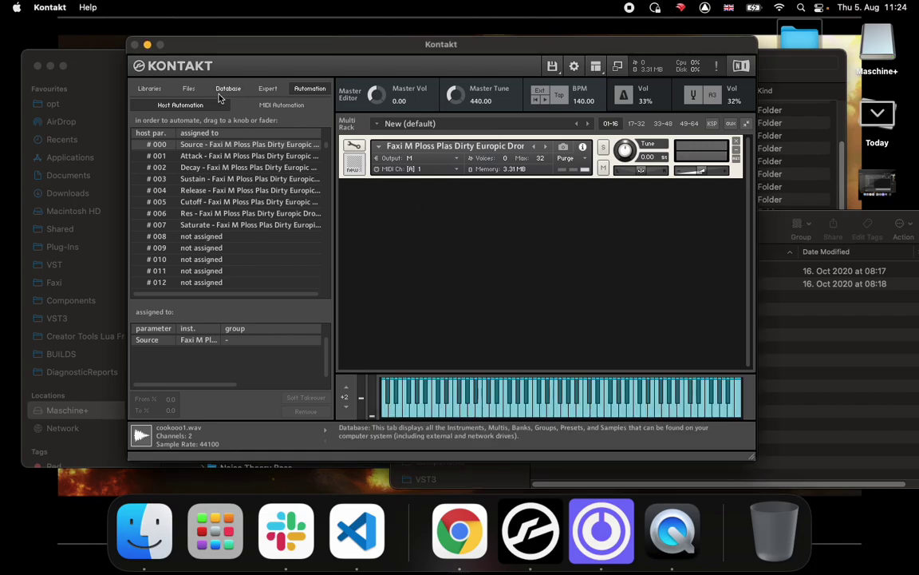
View Kontakt's About window for version and credits twice, then quit Kontakt.
{"action": "left_click", "coordinate": [160, 63]}
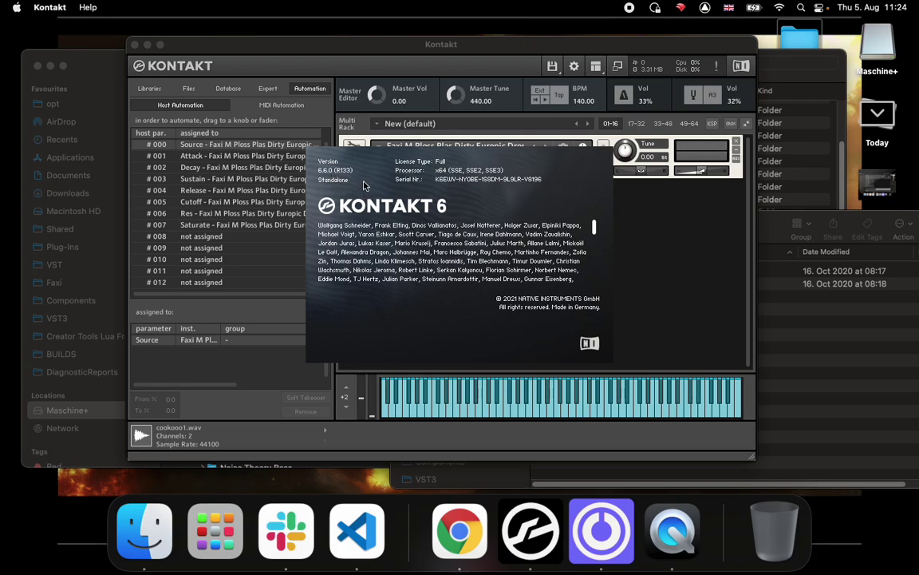
{"action": "left_click", "coordinate": [363, 185]}
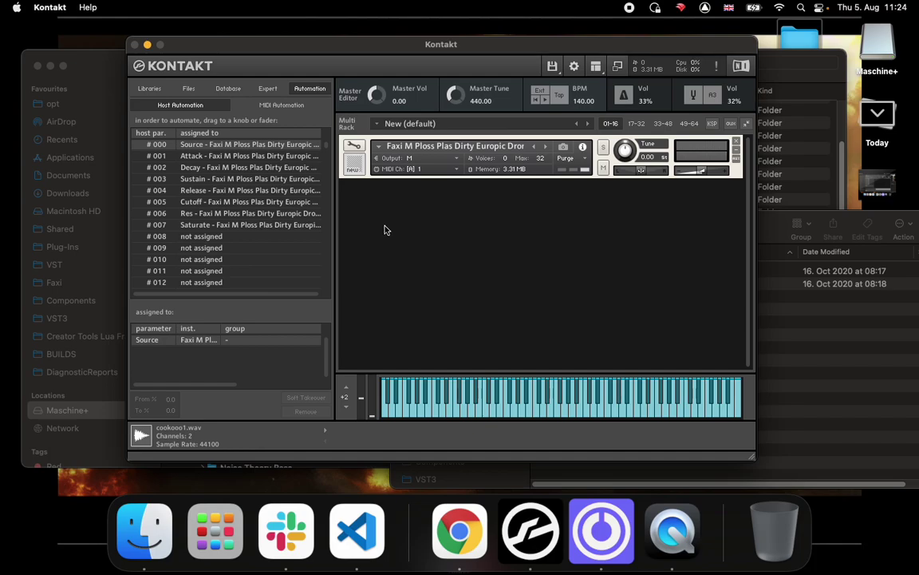
{"action": "left_click", "coordinate": [169, 67]}
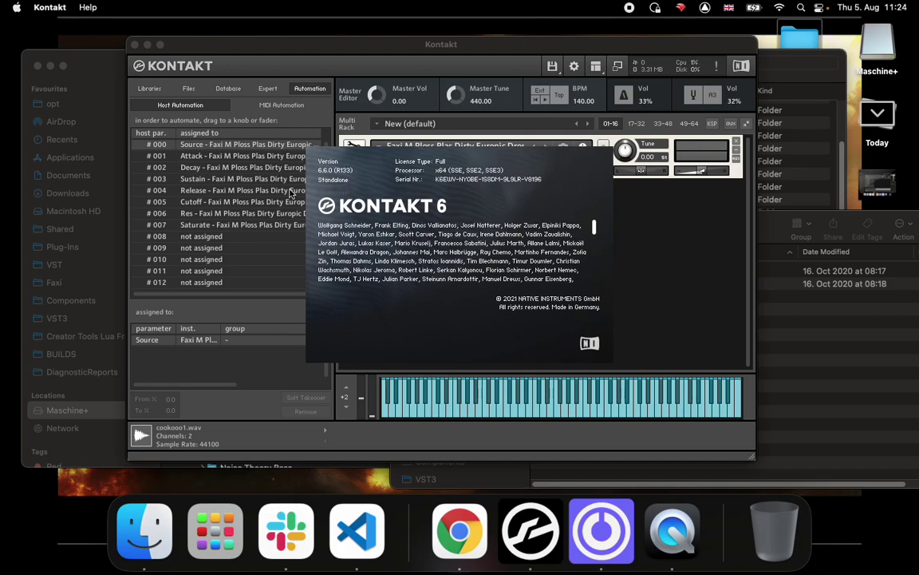
{"action": "left_click", "coordinate": [372, 189]}
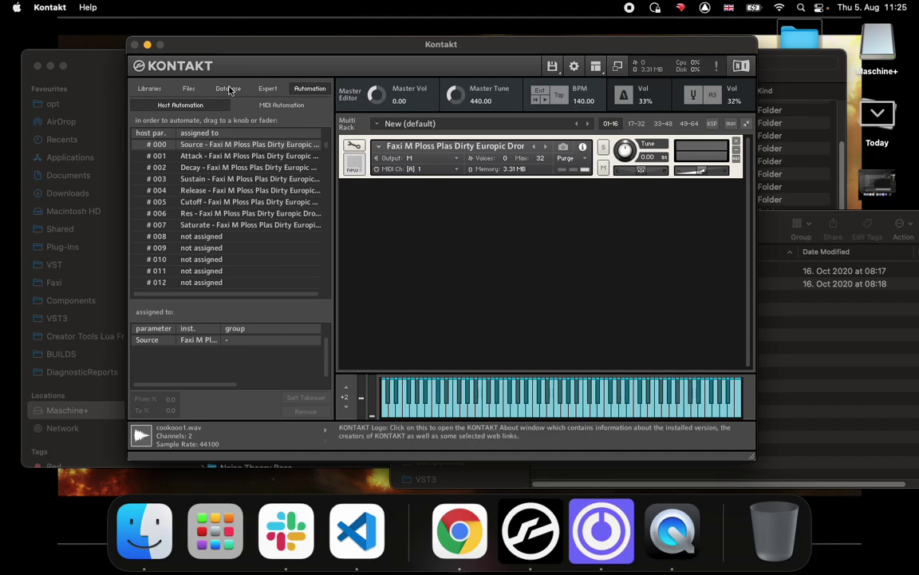
{"action": "left_click", "coordinate": [53, 8]}
{"action": "left_click", "coordinate": [87, 140]}
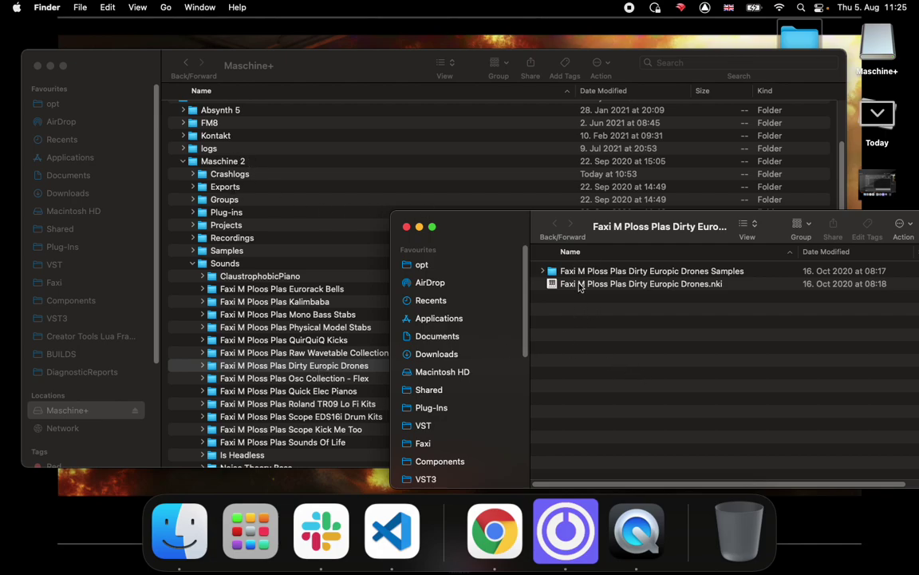
Bring the Maschine+ drive window forward, reposition it and reopen the Native Instruments folder.
{"action": "left_click", "coordinate": [300, 132]}
{"action": "scroll", "coordinate": [295, 137], "scroll_direction": "up", "scroll_amount": 2}
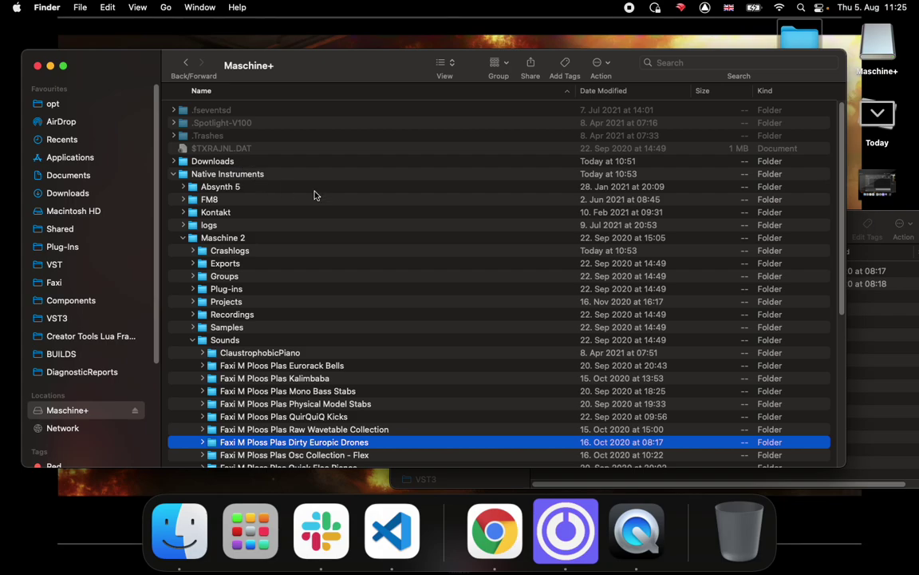
{"action": "left_click_drag", "start_coordinate": [316, 66], "coordinate": [352, 60]}
{"action": "left_click", "coordinate": [192, 164]}
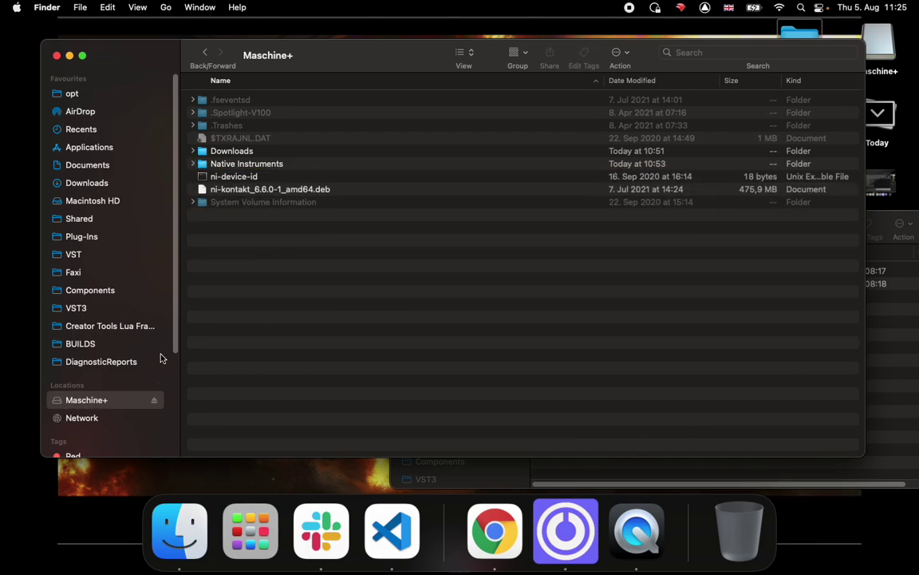
{"action": "left_click", "coordinate": [192, 163]}
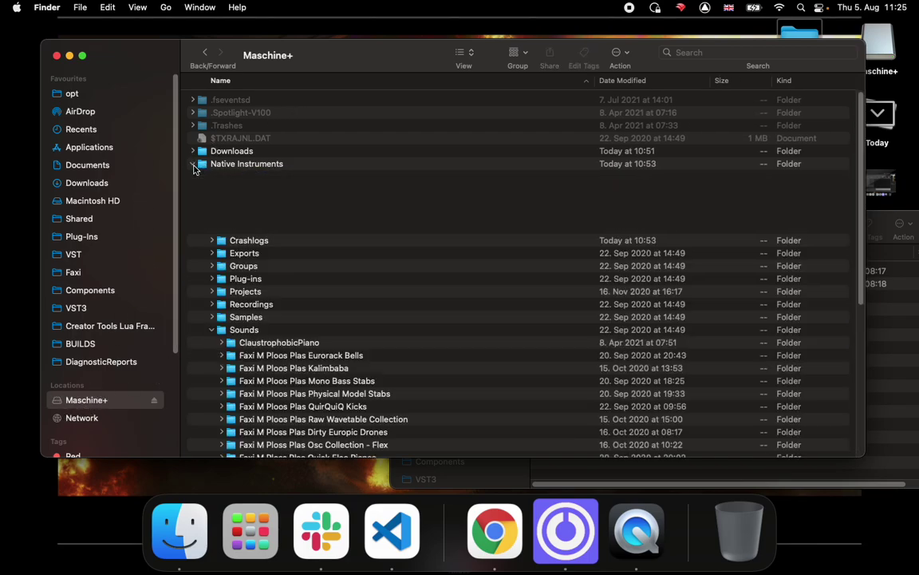
{"action": "scroll", "coordinate": [213, 319], "scroll_direction": "down", "scroll_amount": 1}
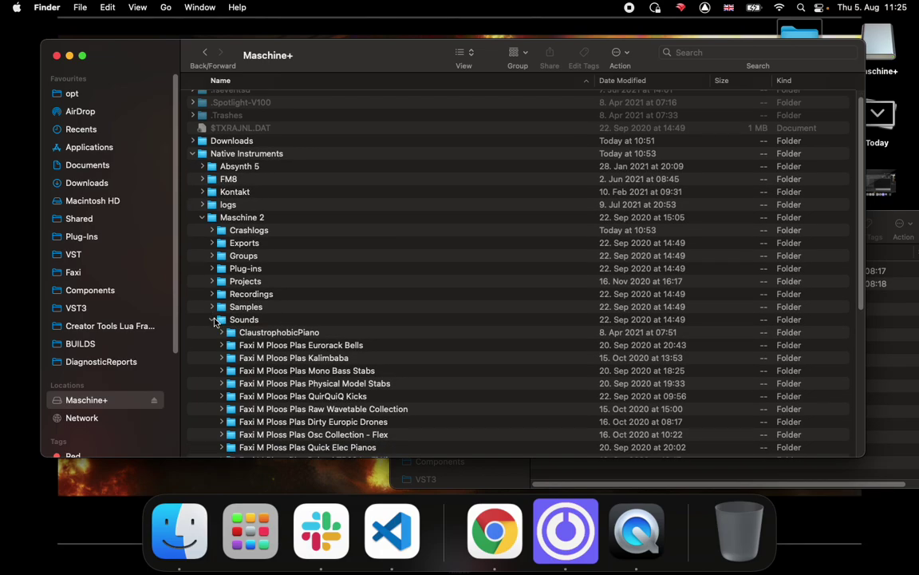
Expand Maschine 2 › Sounds on the Maschine+ drive, then bring the drone folder window forward.
{"action": "left_click", "coordinate": [211, 320]}
{"action": "left_click", "coordinate": [202, 202]}
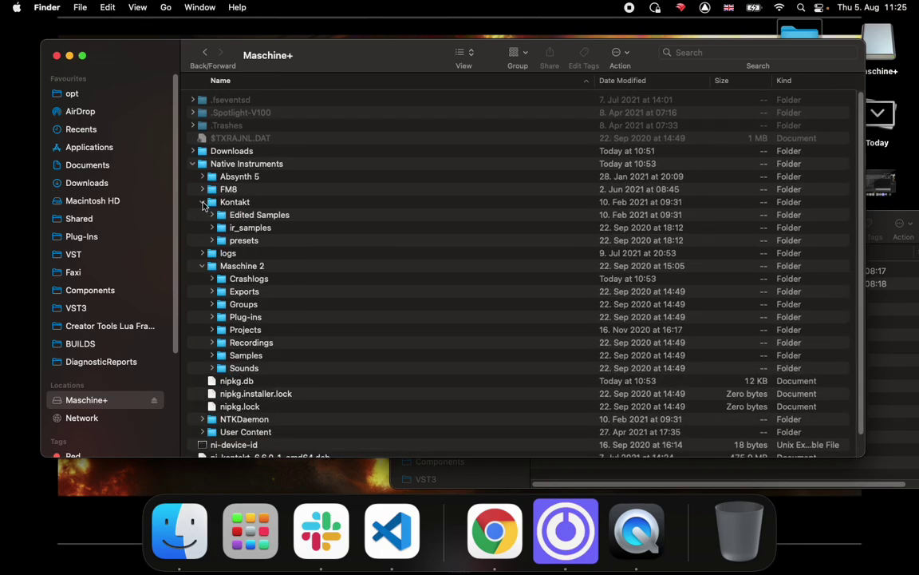
{"action": "left_click", "coordinate": [202, 202]}
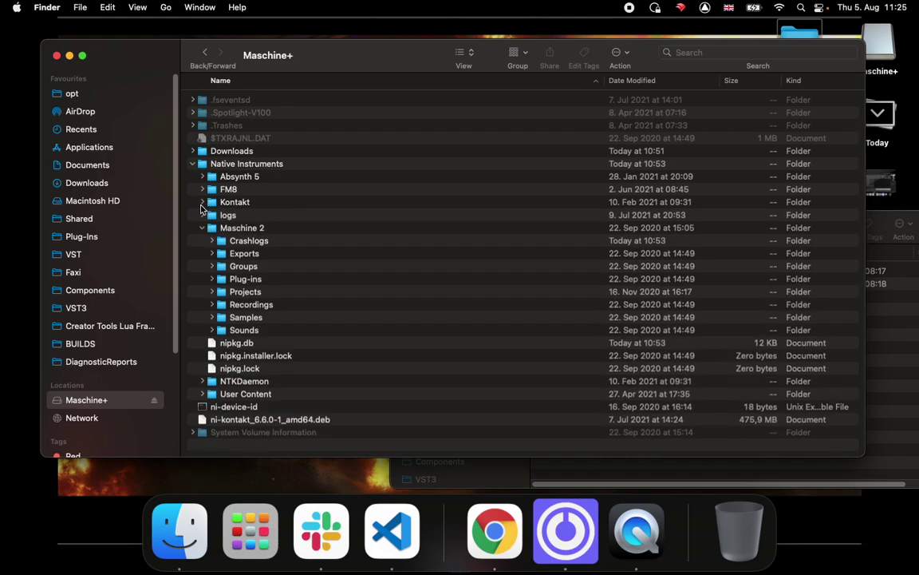
{"action": "left_click", "coordinate": [240, 229]}
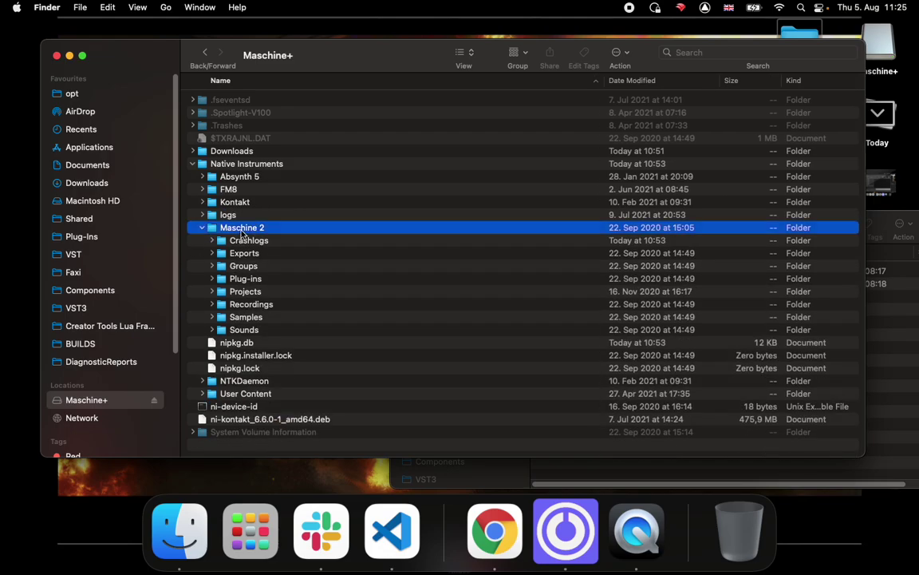
{"action": "left_click", "coordinate": [212, 330]}
{"action": "left_click", "coordinate": [221, 331]}
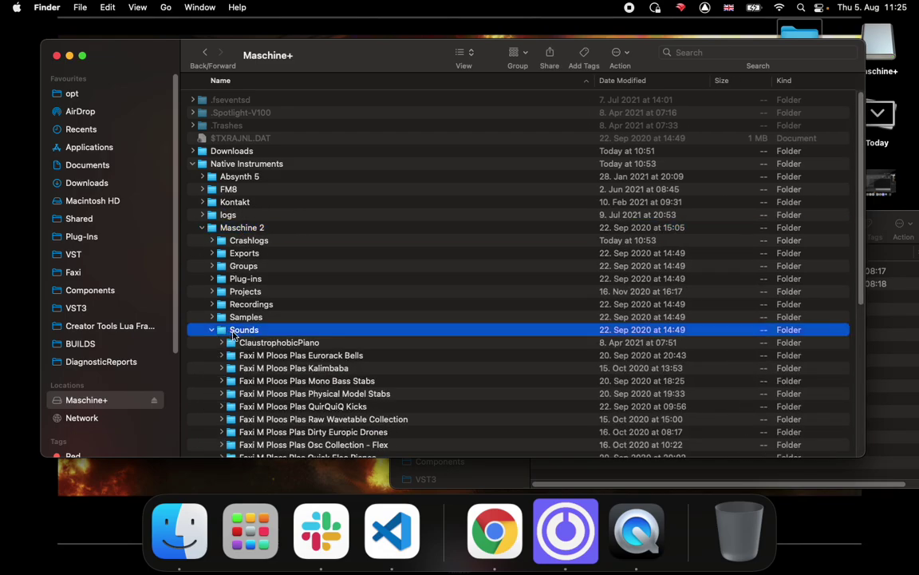
{"action": "scroll", "coordinate": [479, 279], "scroll_direction": "down", "scroll_amount": 5}
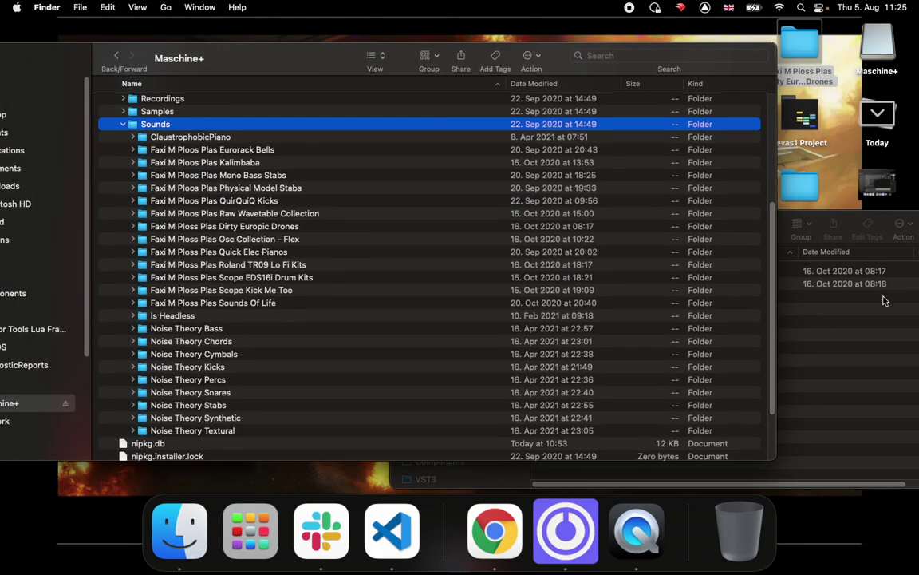
{"action": "left_click", "coordinate": [878, 303]}
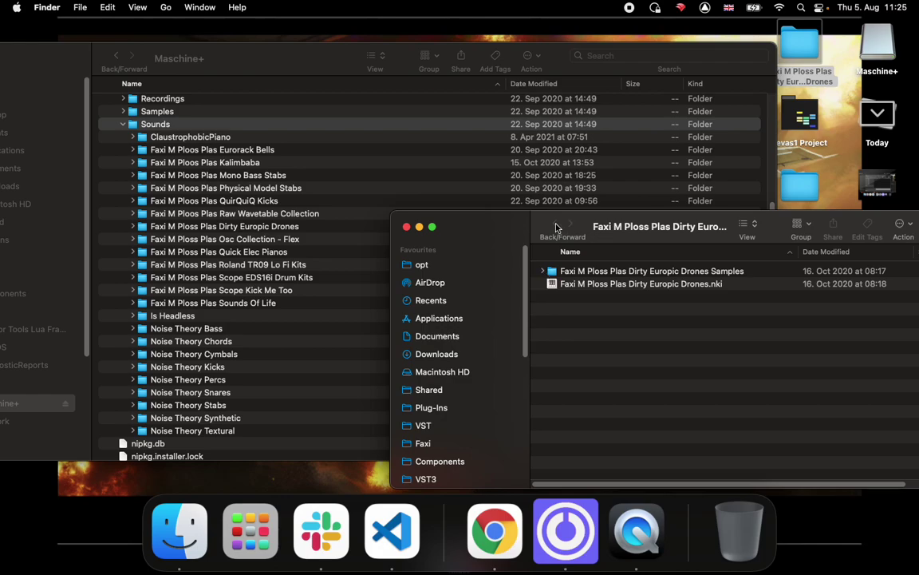
Copy the Dirty Europic Drones folder into Sounds and verify its Samples folder and .nki file.
{"action": "left_click", "coordinate": [714, 272]}
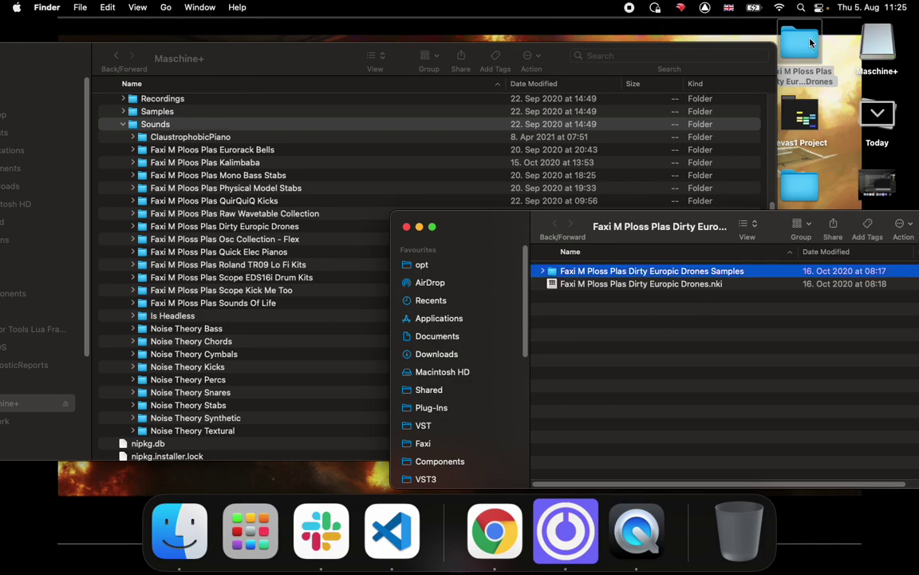
{"action": "left_click_drag", "start_coordinate": [808, 44], "coordinate": [310, 220]}
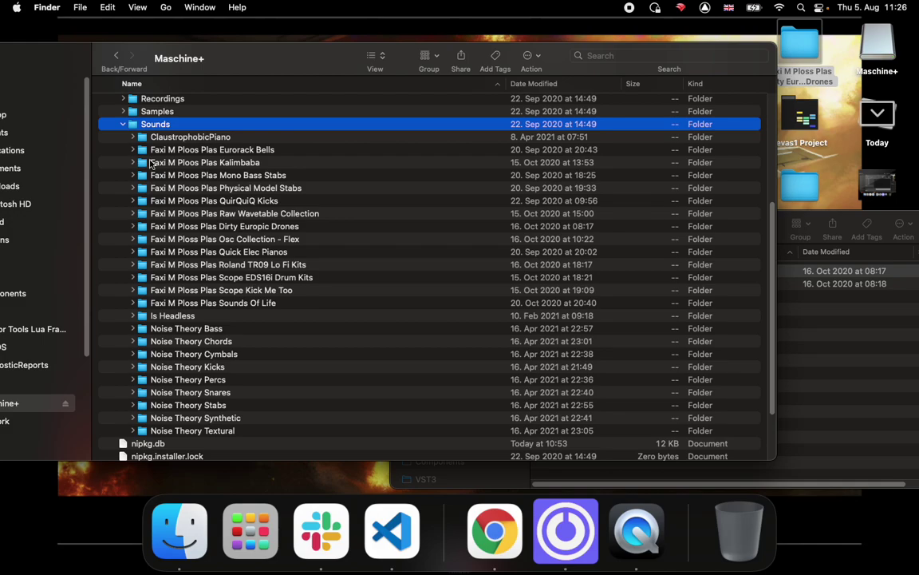
{"action": "left_click", "coordinate": [132, 227]}
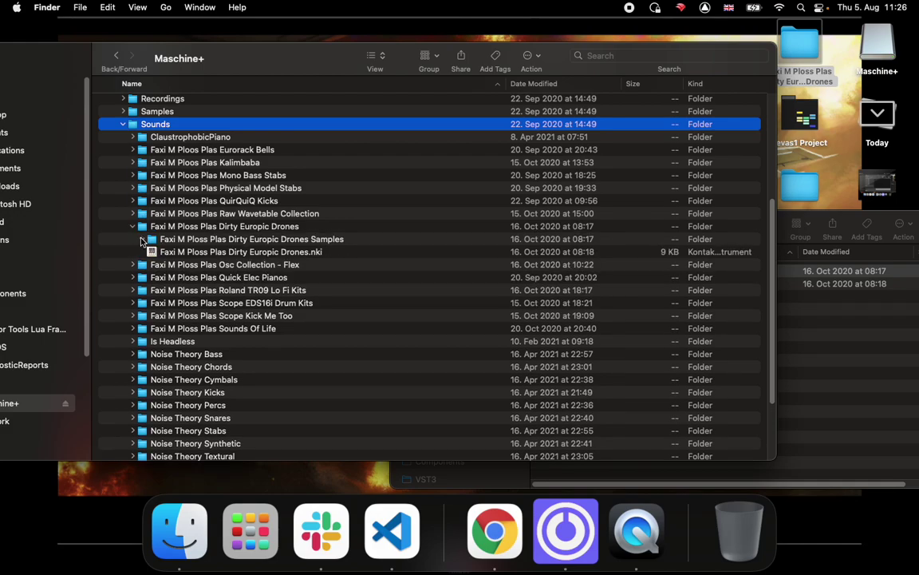
{"action": "left_click", "coordinate": [143, 239]}
{"action": "left_click", "coordinate": [144, 240]}
{"action": "left_click", "coordinate": [132, 227]}
Move the Maschine+ window fully into view and scroll through the Sounds folder list.
{"action": "left_click_drag", "start_coordinate": [239, 56], "coordinate": [364, 60]}
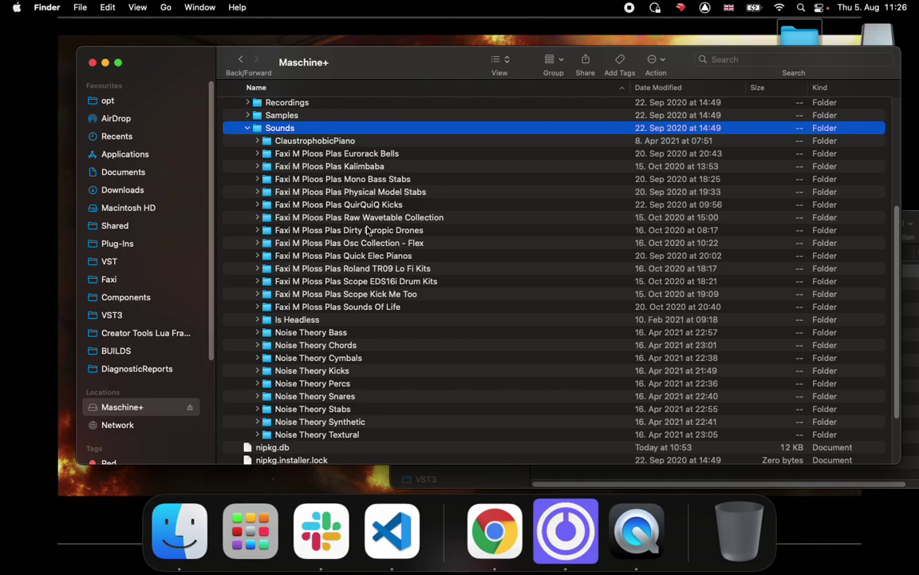
{"action": "scroll", "coordinate": [353, 277], "scroll_direction": "down", "scroll_amount": 3}
{"action": "scroll", "coordinate": [335, 335], "scroll_direction": "up", "scroll_amount": 3}
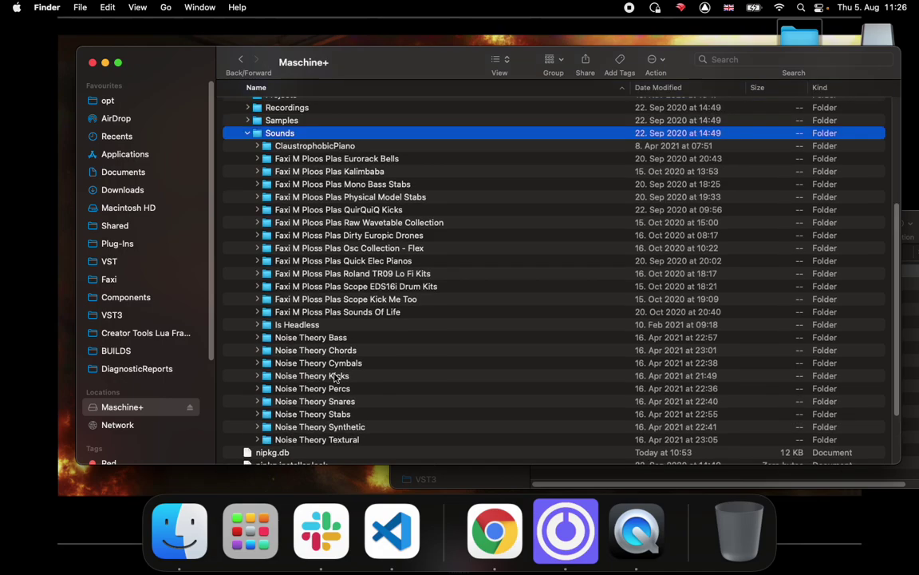